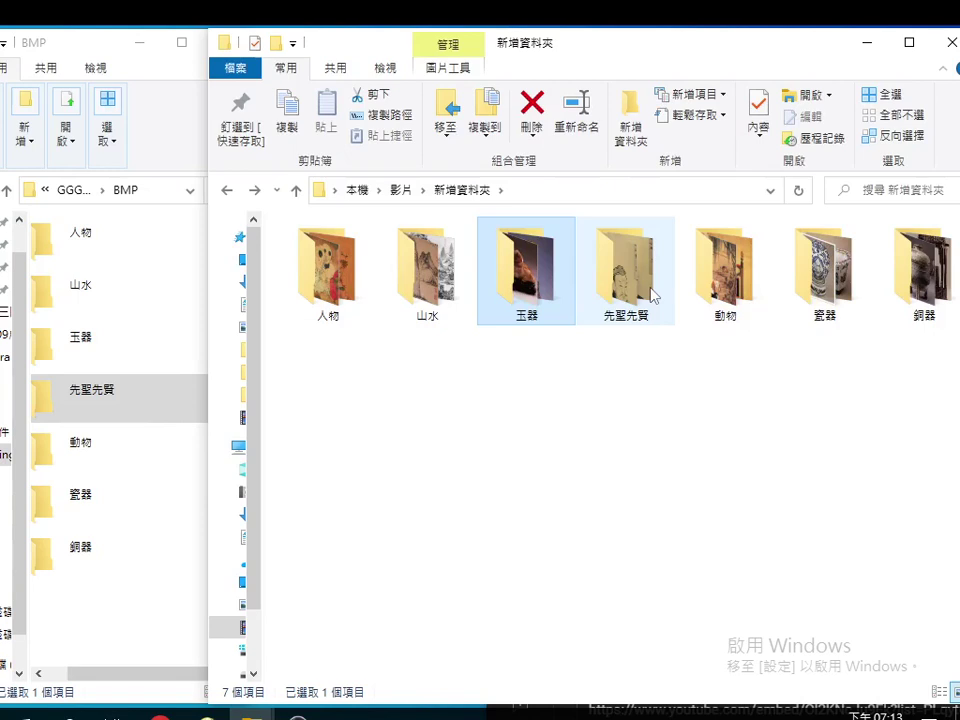
# In the 先聖先賢 folder, rename the 曾參 portrait so that its title reads 郕國宗聖公, without a space inside it
pyautogui.doubleClick(654, 295)
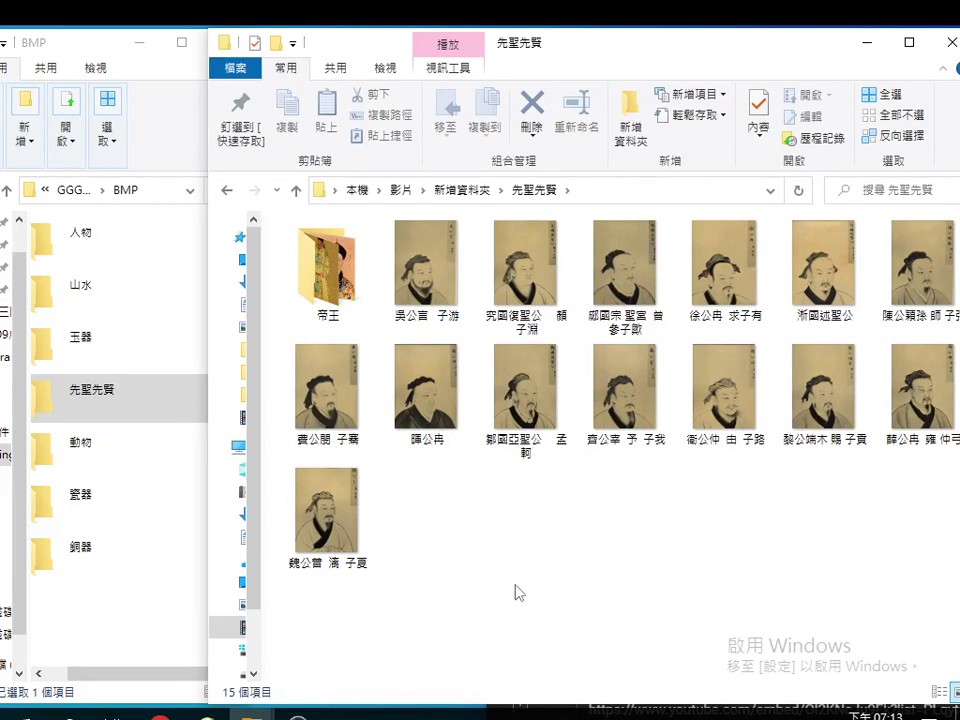
pyautogui.rightClick(634, 328)
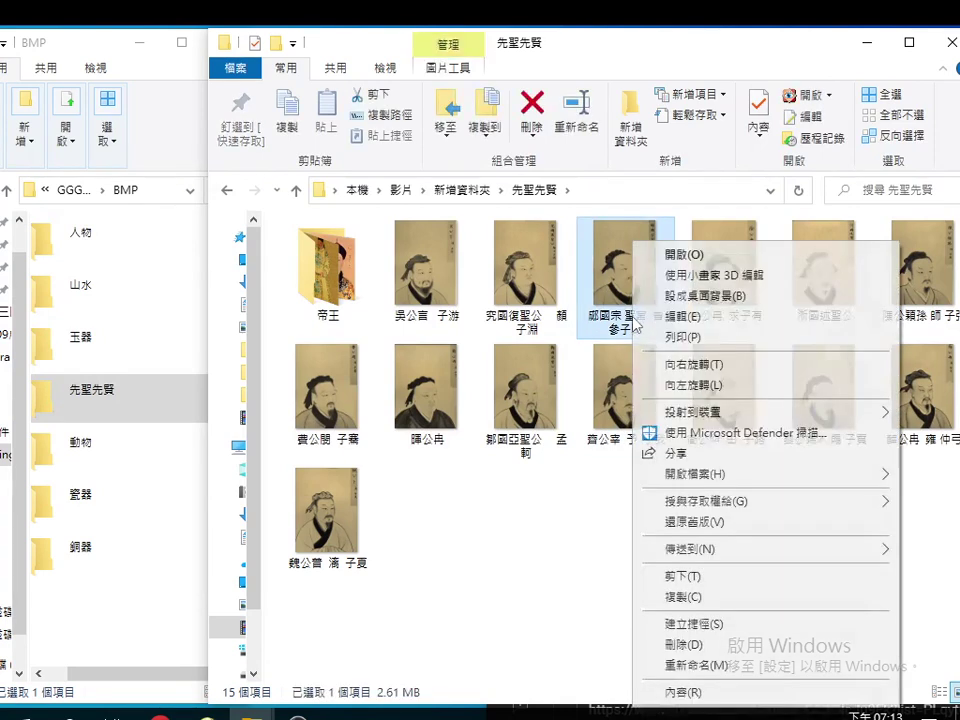
pyautogui.click(697, 675)
pyautogui.moveTo(631, 316); pyautogui.dragTo(643, 318)
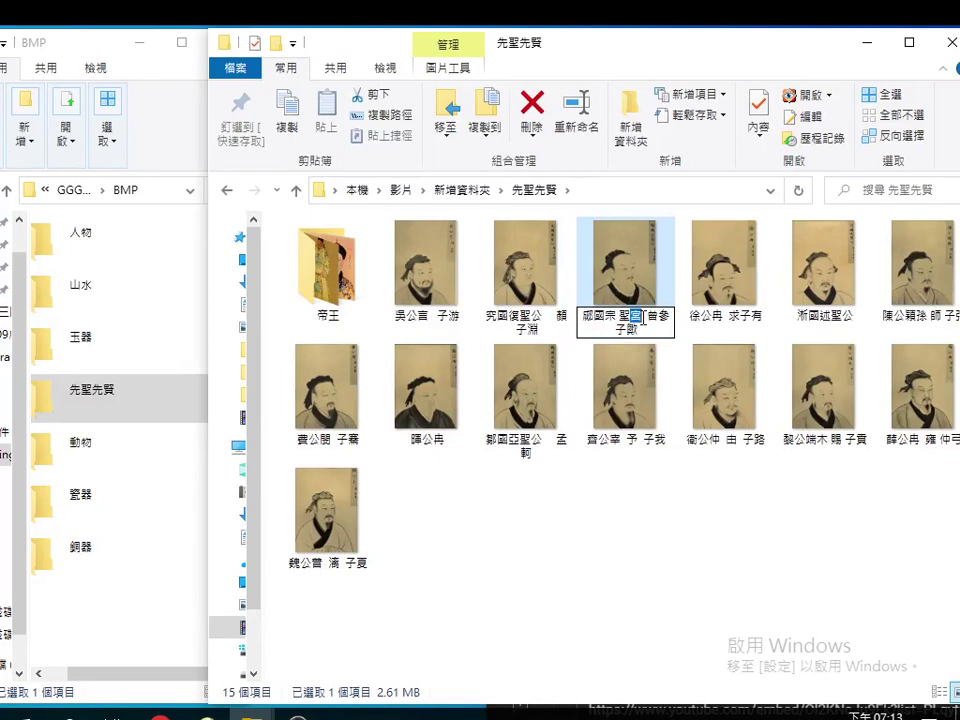
pyautogui.write('《')
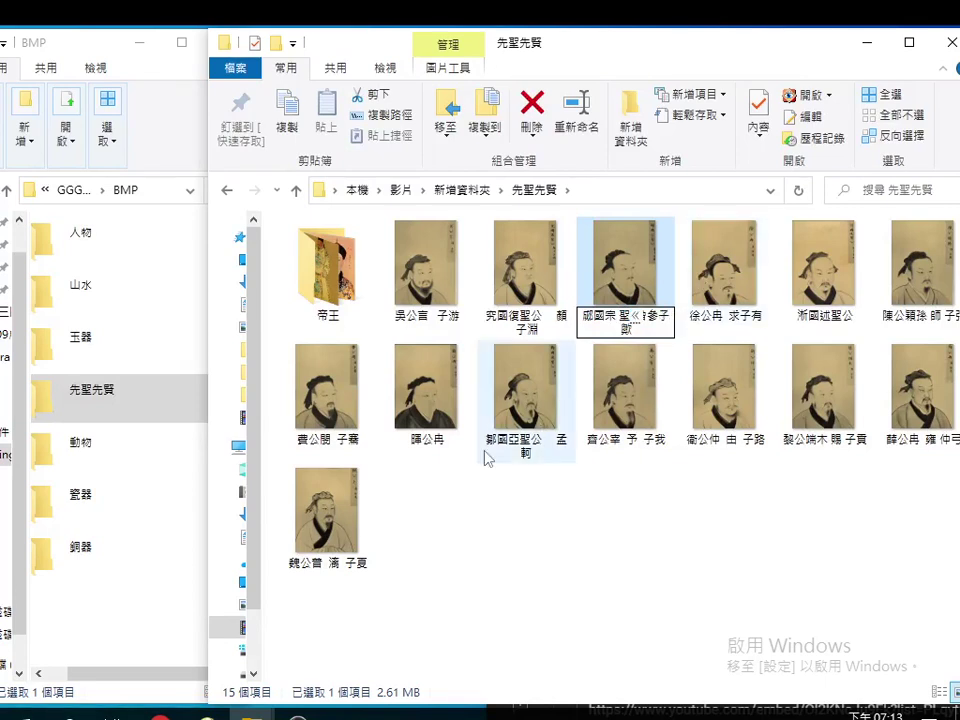
pyautogui.write('富')
pyautogui.press('Down')
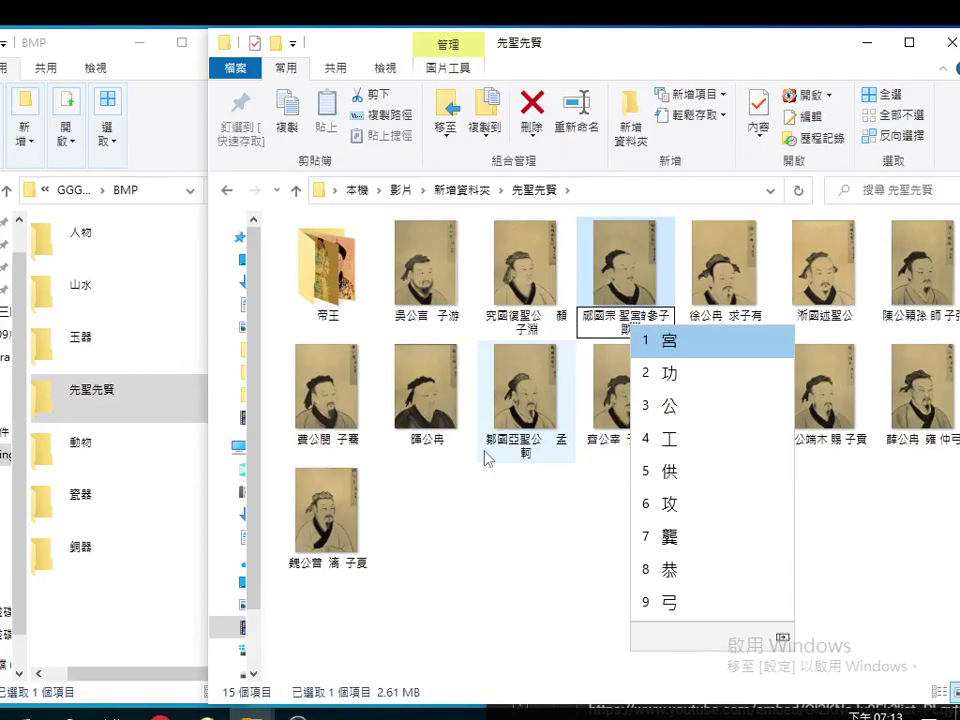
pyautogui.press('3')
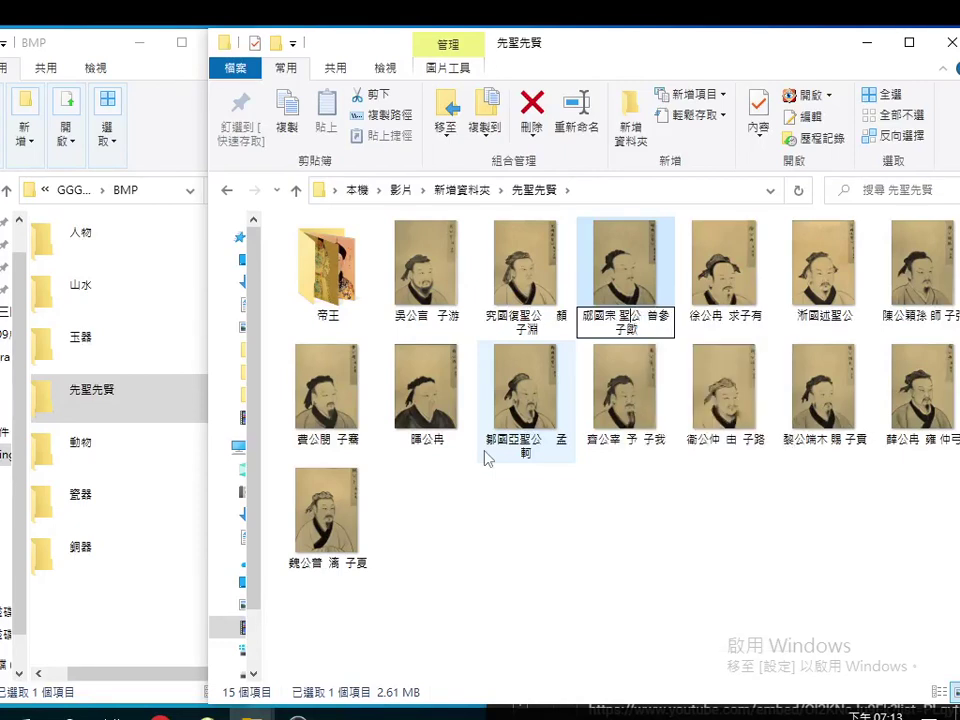
pyautogui.press('BackSpace')
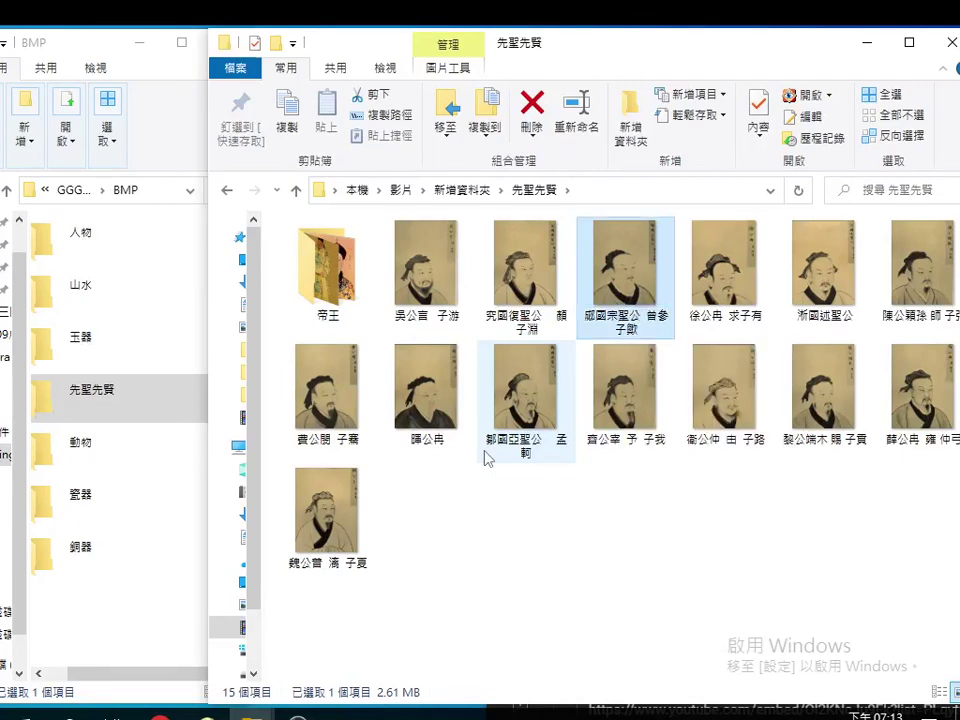
pyautogui.press('Return')
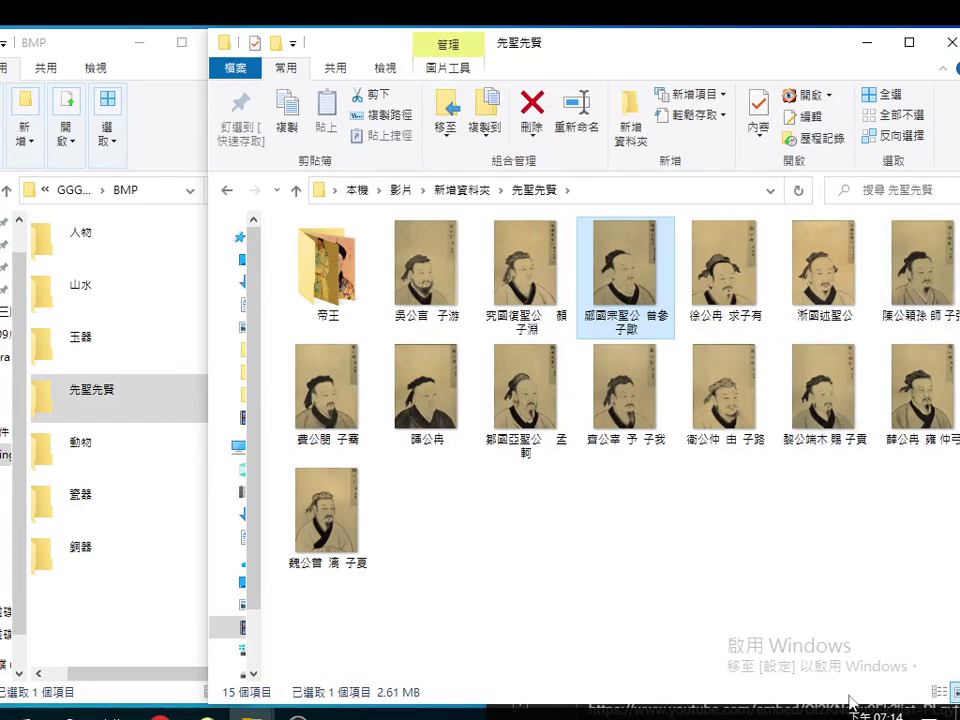
pyautogui.click(831, 594)
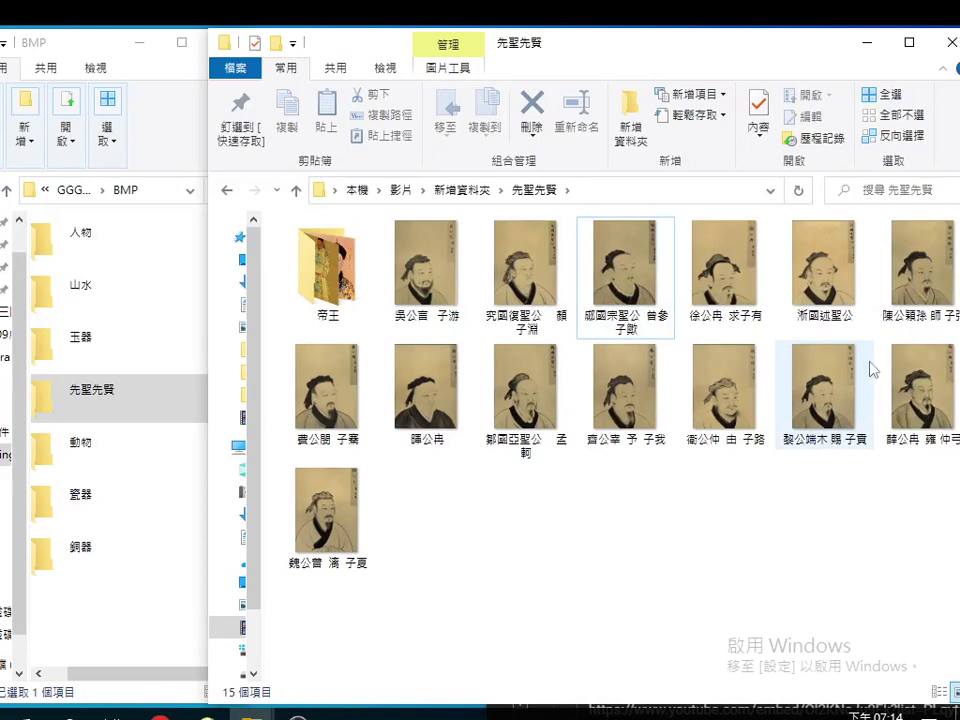
# Open the 帝王 folder and copy the word 皇帝 from the 清 乾隆皇帝 portrait's file name
pyautogui.moveTo(761, 49); pyautogui.dragTo(746, 47)
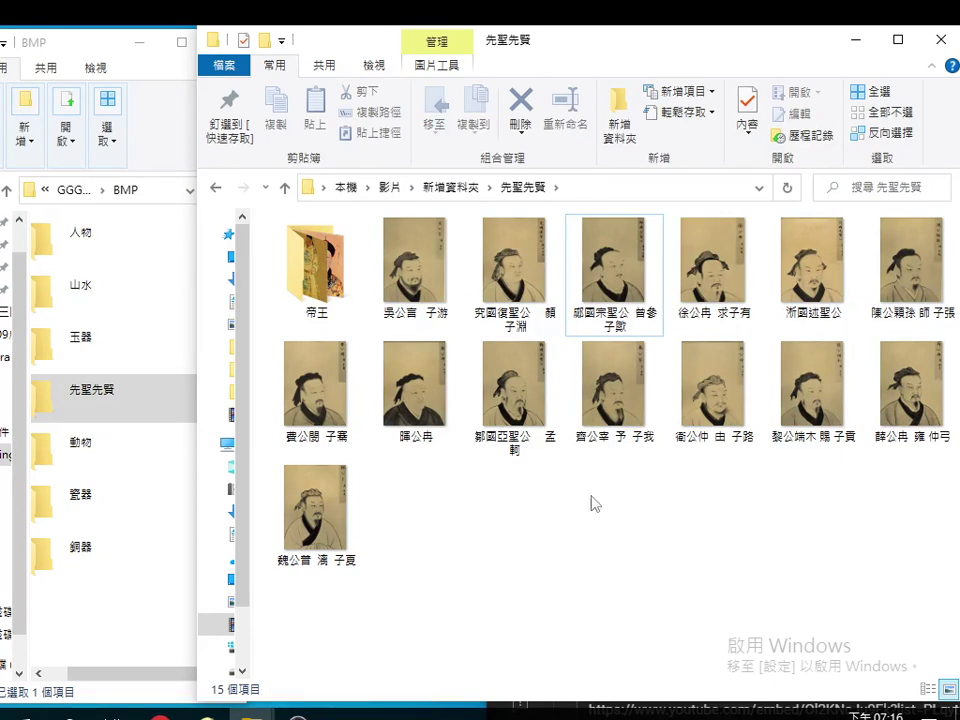
pyautogui.doubleClick(295, 302)
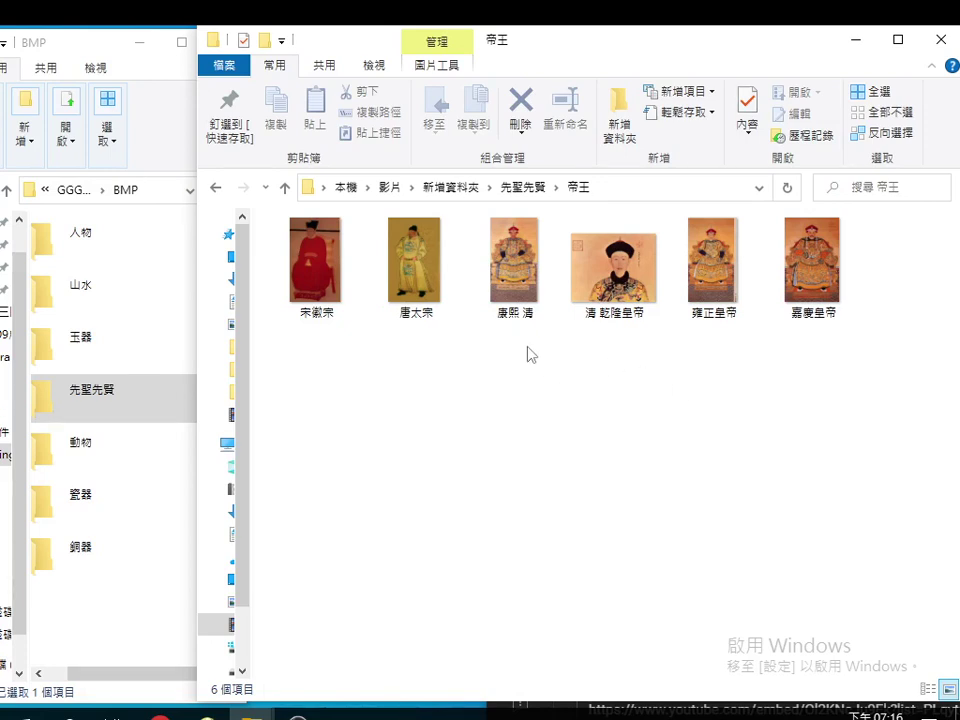
pyautogui.click(621, 317)
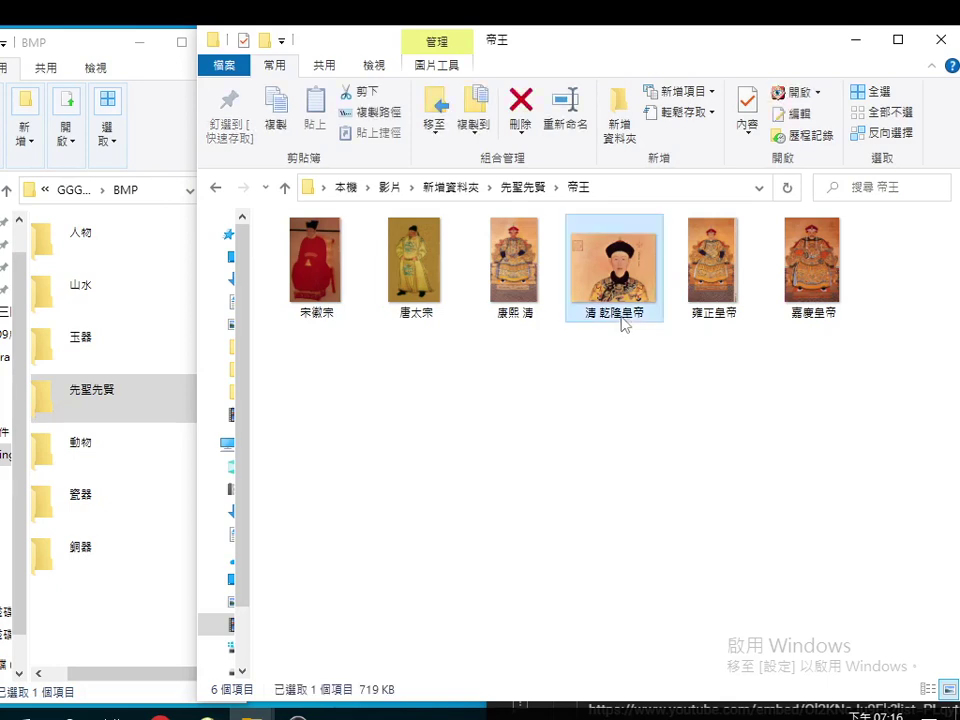
pyautogui.click(622, 313)
pyautogui.moveTo(621, 313); pyautogui.dragTo(648, 318)
pyautogui.hotkey('ctrl', 'c')
pyautogui.rightClick(637, 320)
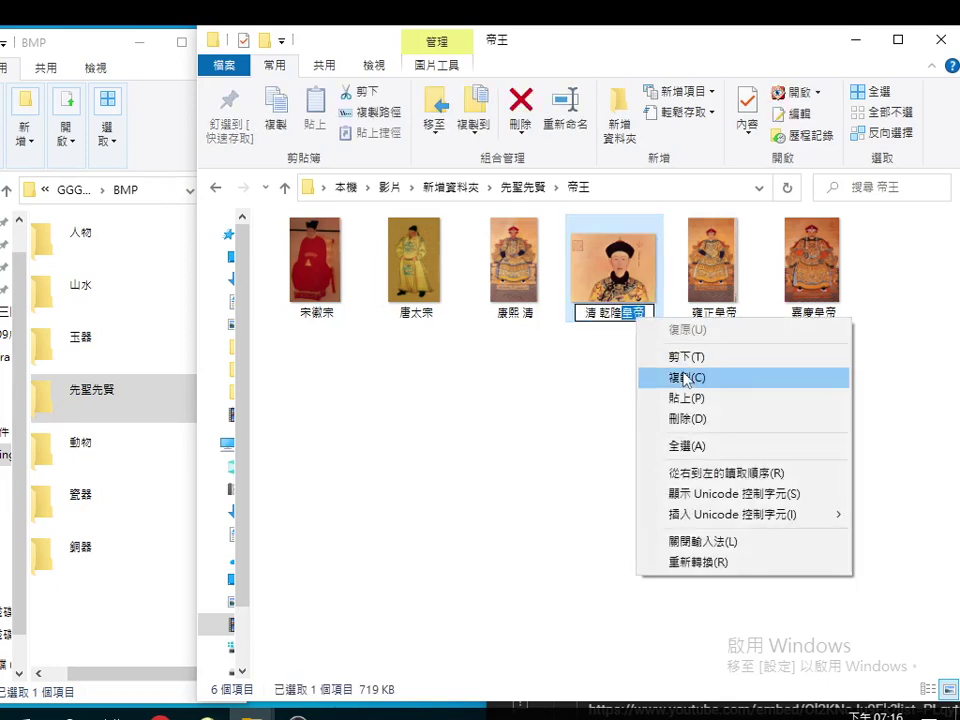
pyautogui.click(660, 374)
# Paste 皇帝 directly after 康熙 in the 康熙 清 portrait's file name
pyautogui.click(501, 321)
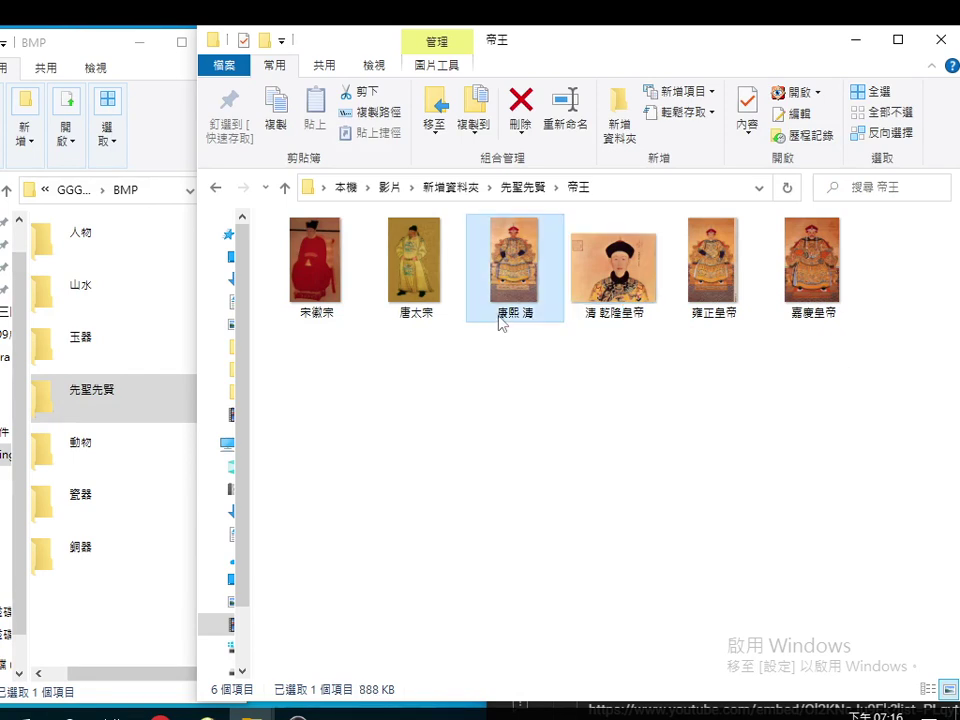
pyautogui.click(501, 313)
pyautogui.click(506, 313)
pyautogui.rightClick(544, 315)
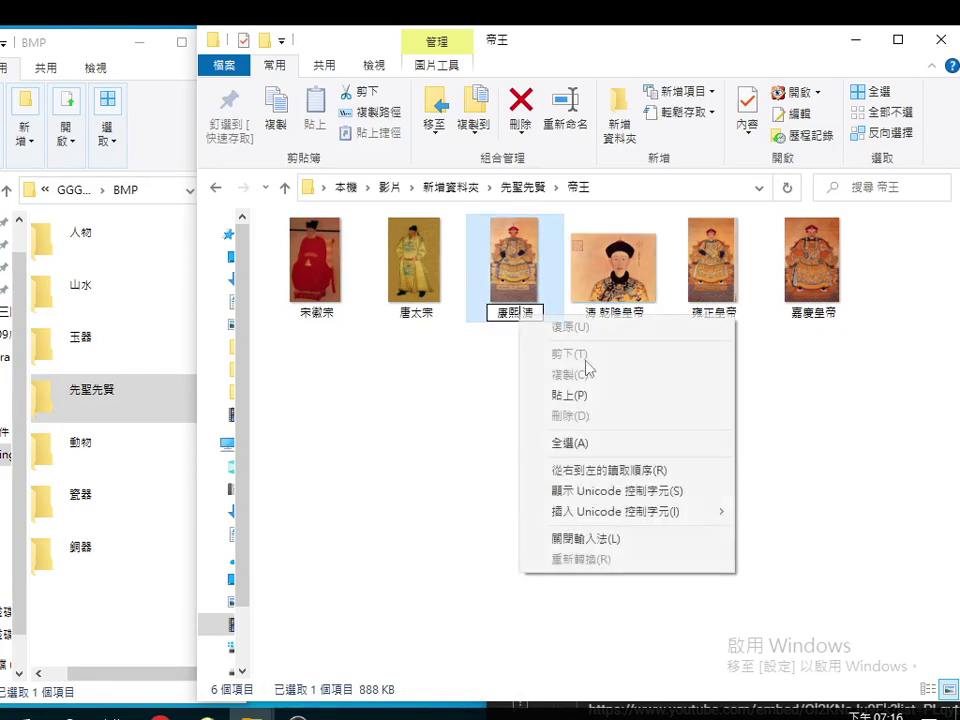
pyautogui.click(586, 396)
# Move the character 清 to the front of the 康熙皇帝 portrait's file name so that it reads 清 康熙皇帝
pyautogui.hotkey('shift', 'End')
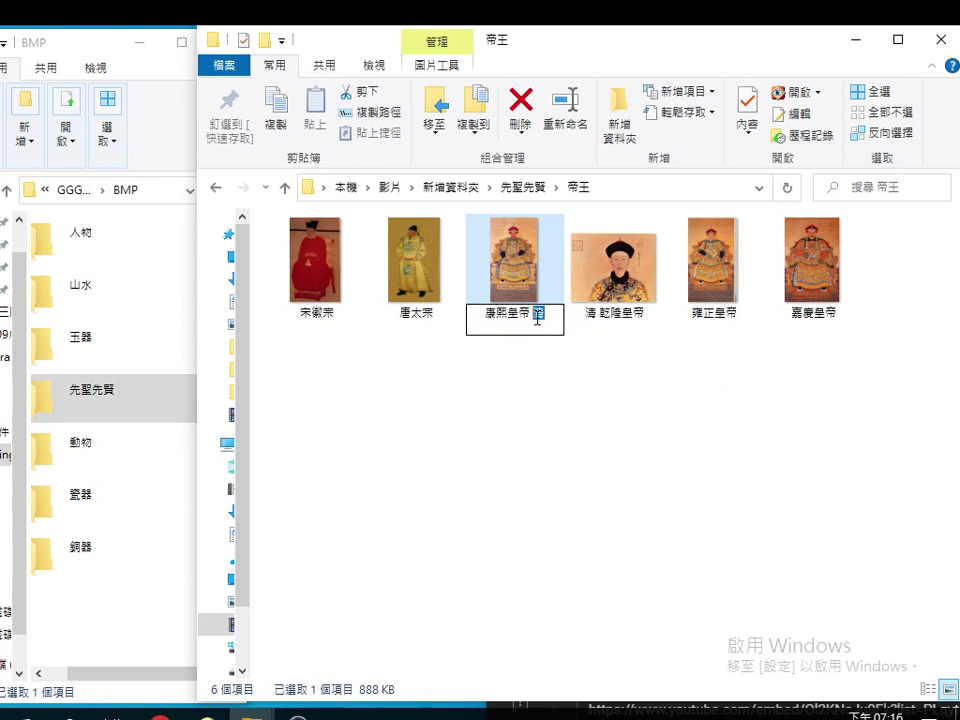
pyautogui.rightClick(541, 319)
pyautogui.click(580, 356)
pyautogui.click(486, 314)
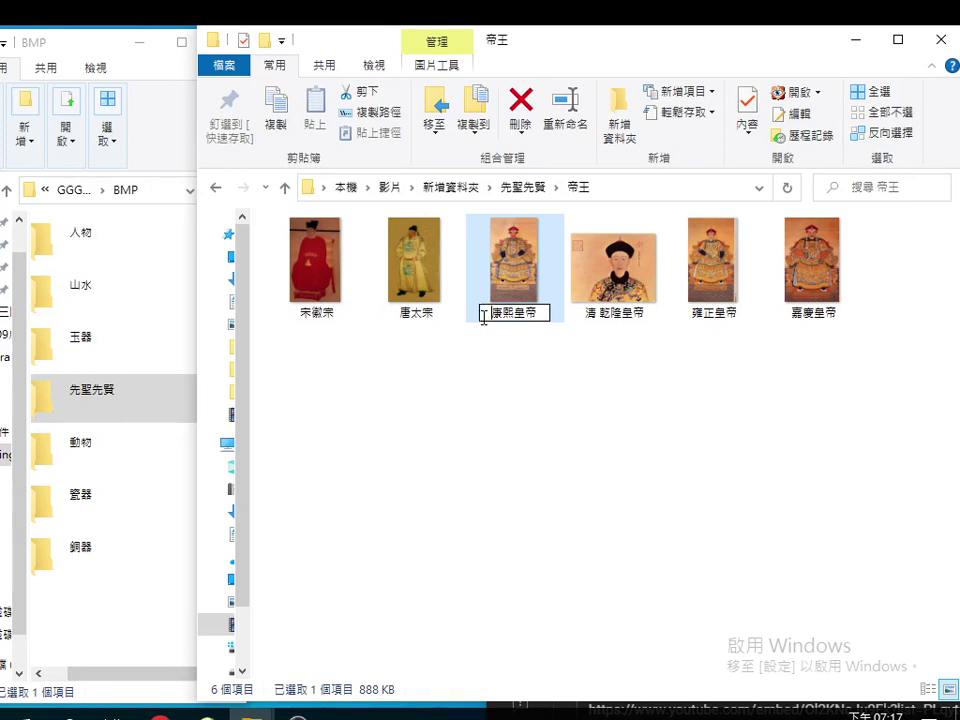
pyautogui.rightClick(486, 314)
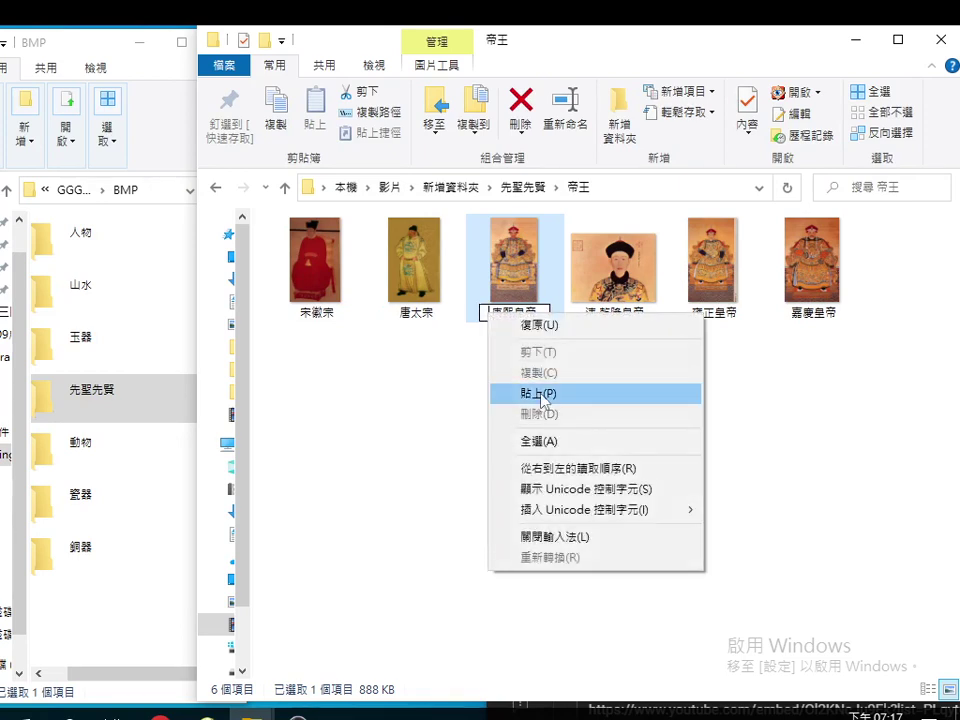
pyautogui.click(537, 393)
pyautogui.press('Return')
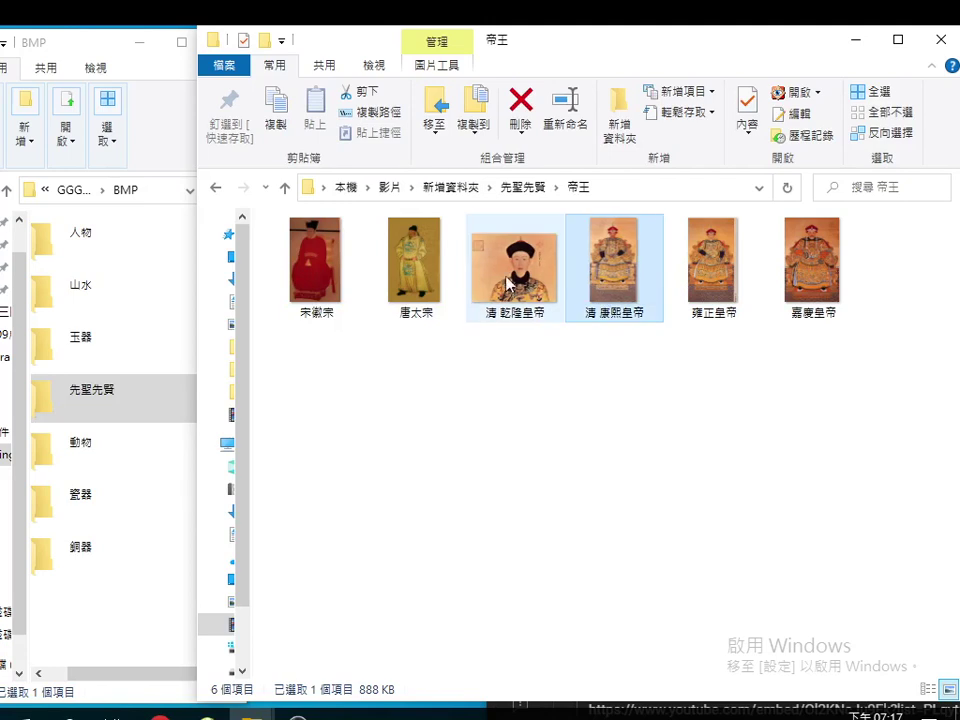
# Rename the 雍正皇帝 portrait as 清 雍正皇帝 by inserting the cut 清 in front
pyautogui.click(500, 286)
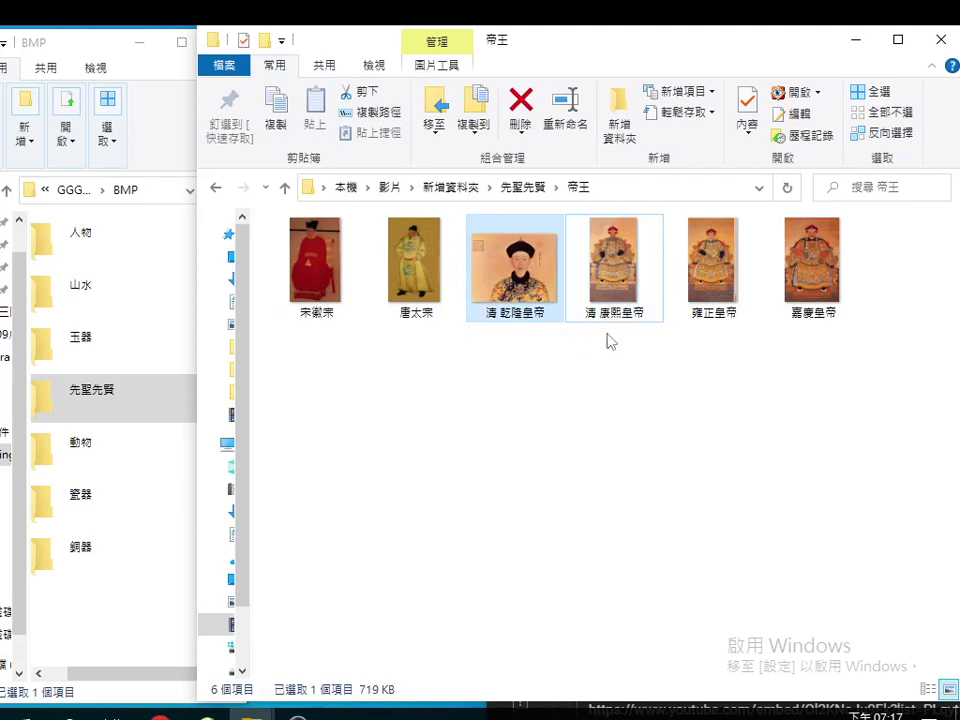
pyautogui.click(716, 320)
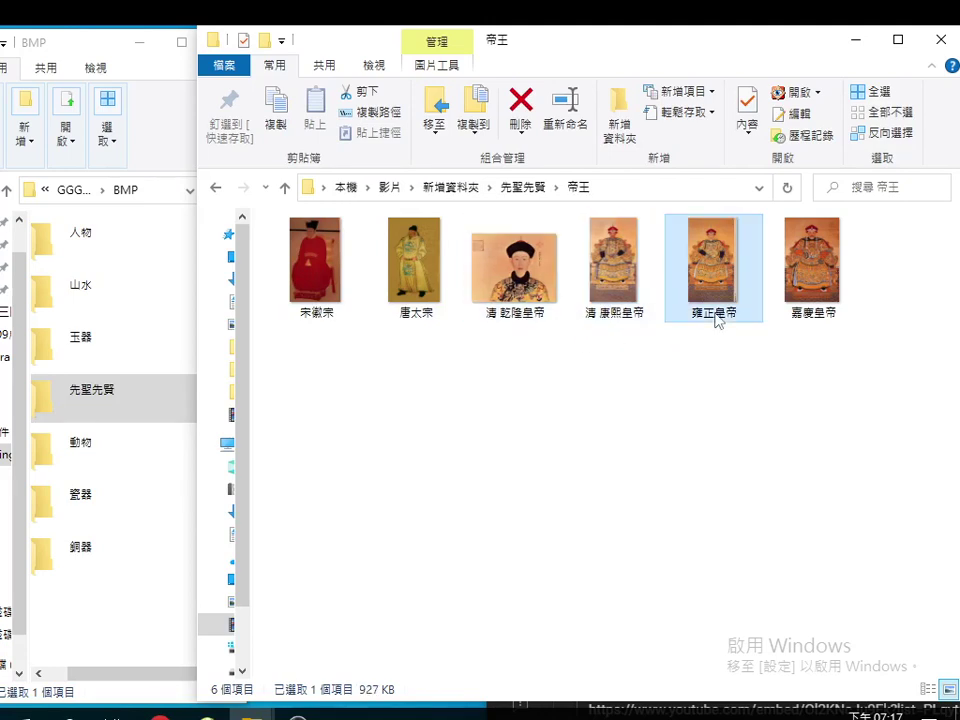
pyautogui.click(698, 318)
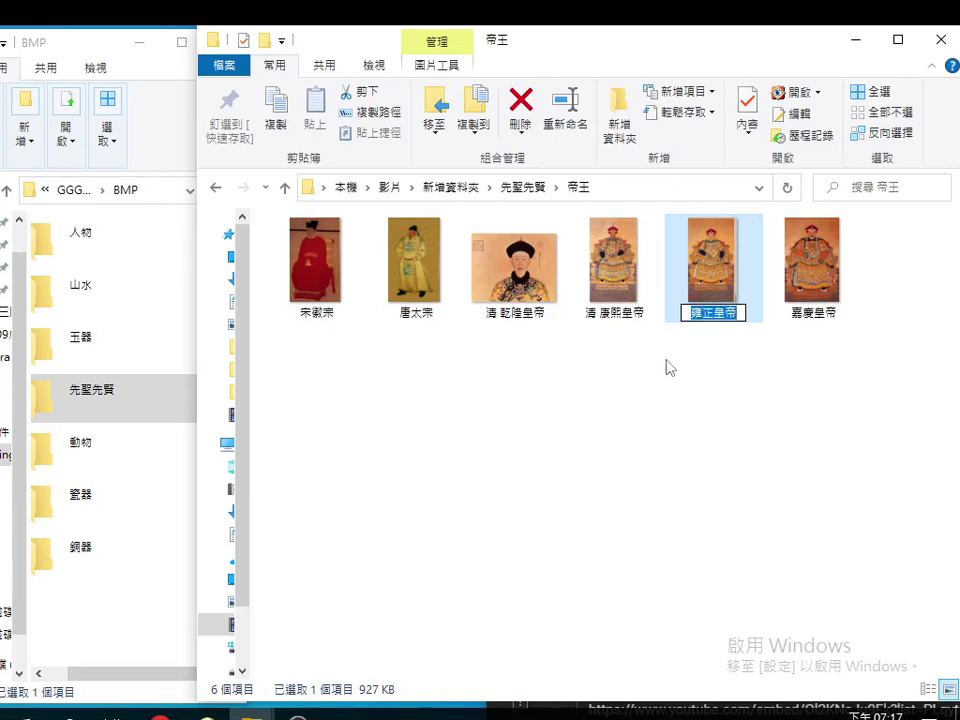
pyautogui.click(684, 312)
pyautogui.rightClick(684, 316)
pyautogui.click(724, 398)
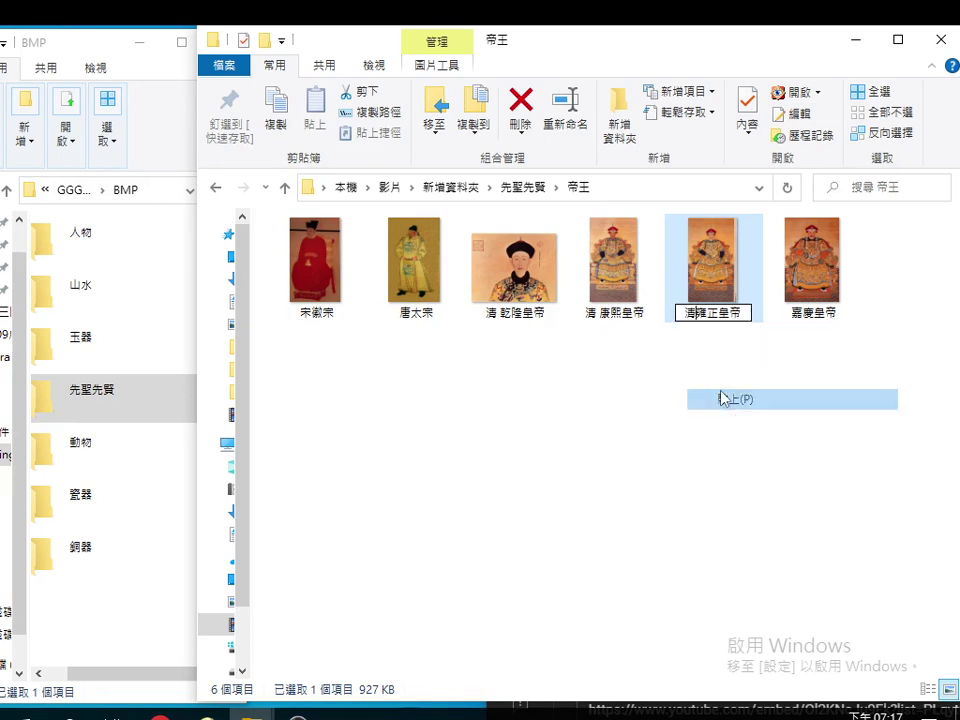
pyautogui.click(686, 392)
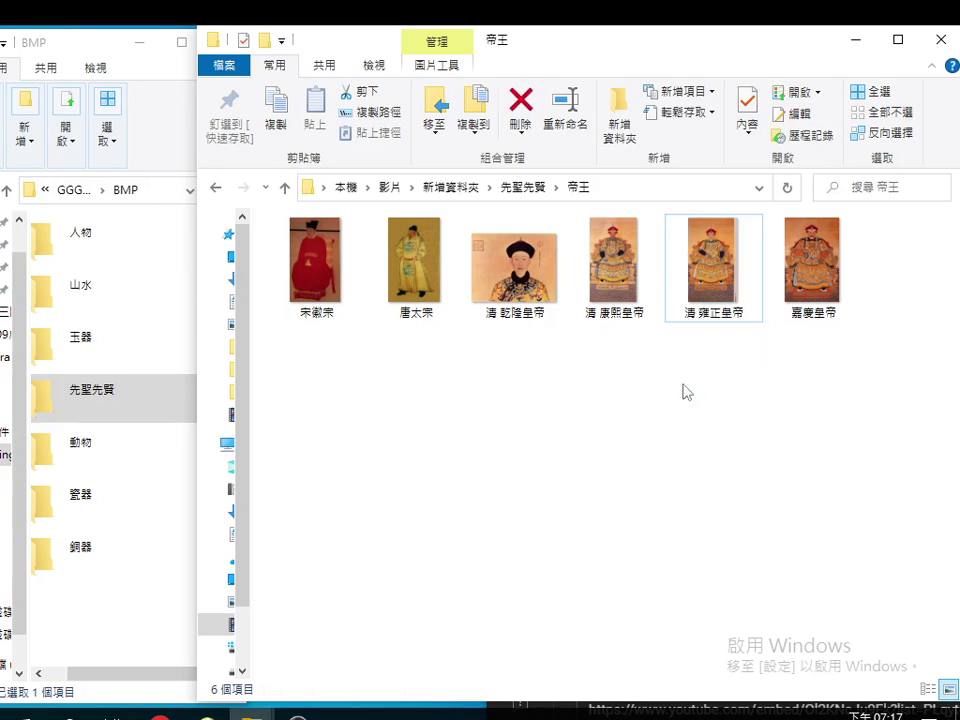
# Rename the 嘉慶皇帝 portrait as 清 嘉慶皇帝, with a space after the inserted 清
pyautogui.click(792, 316)
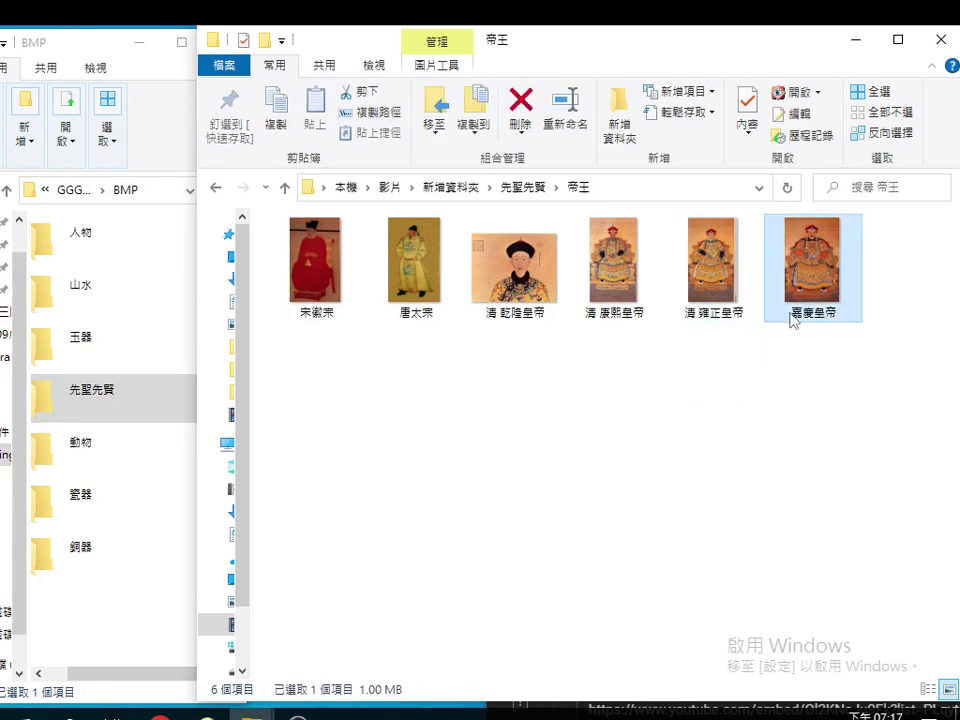
pyautogui.click(792, 316)
pyautogui.click(791, 314)
pyautogui.rightClick(791, 314)
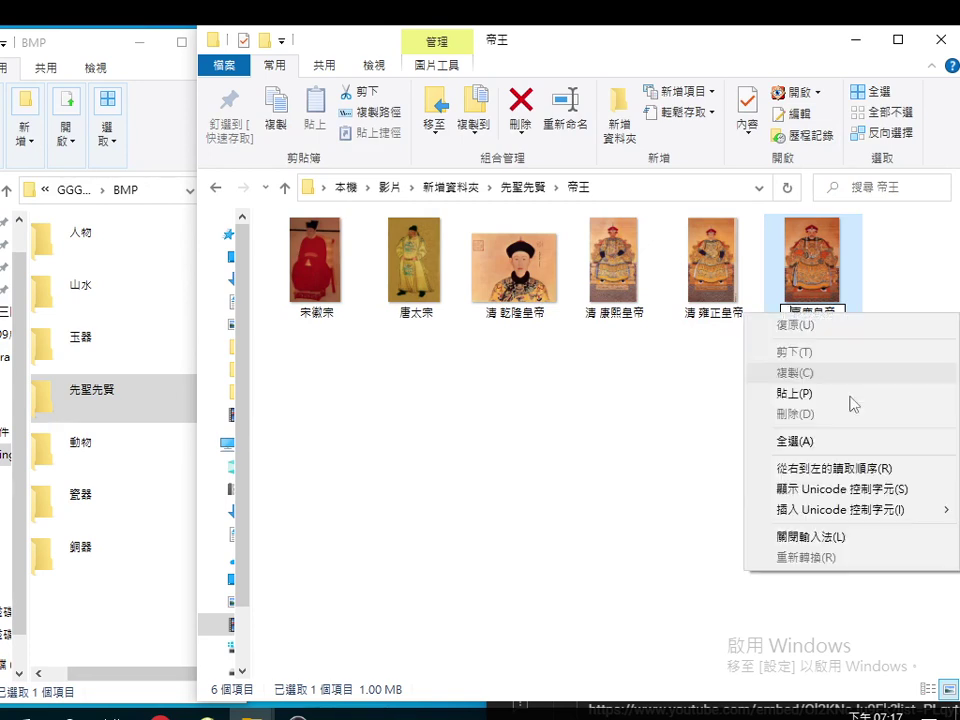
pyautogui.click(849, 396)
pyautogui.click(751, 409)
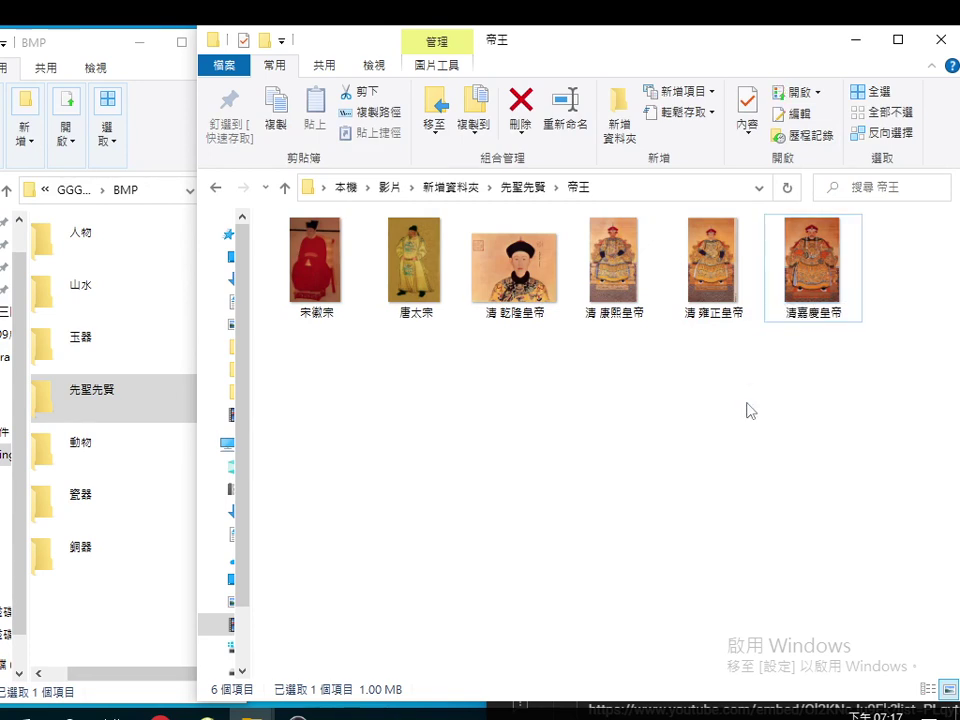
pyautogui.click(808, 317)
pyautogui.click(791, 316)
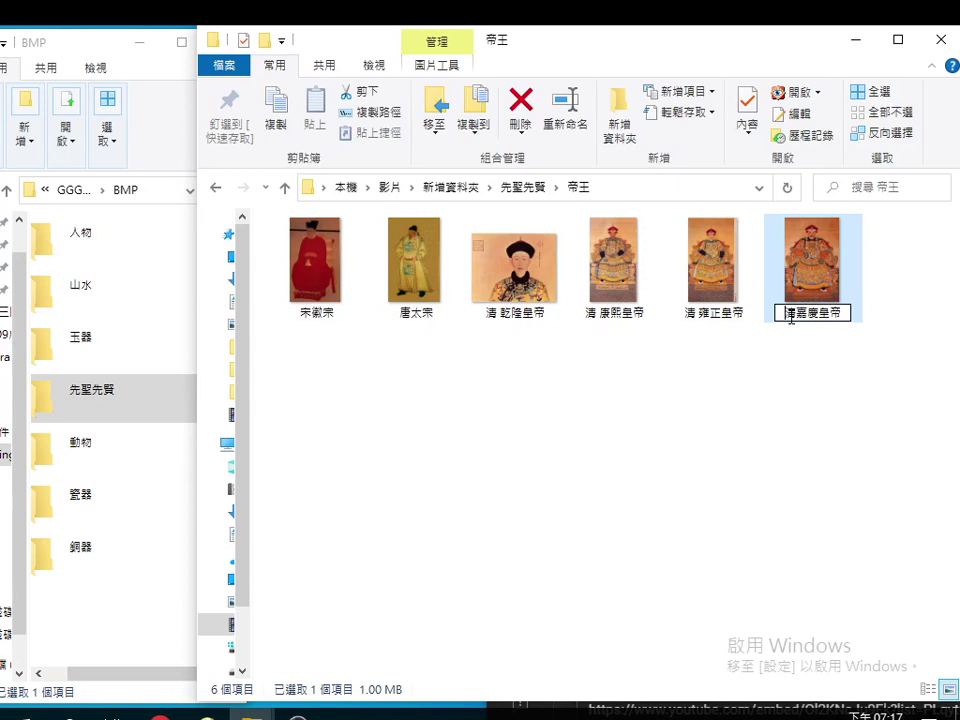
pyautogui.click(748, 400)
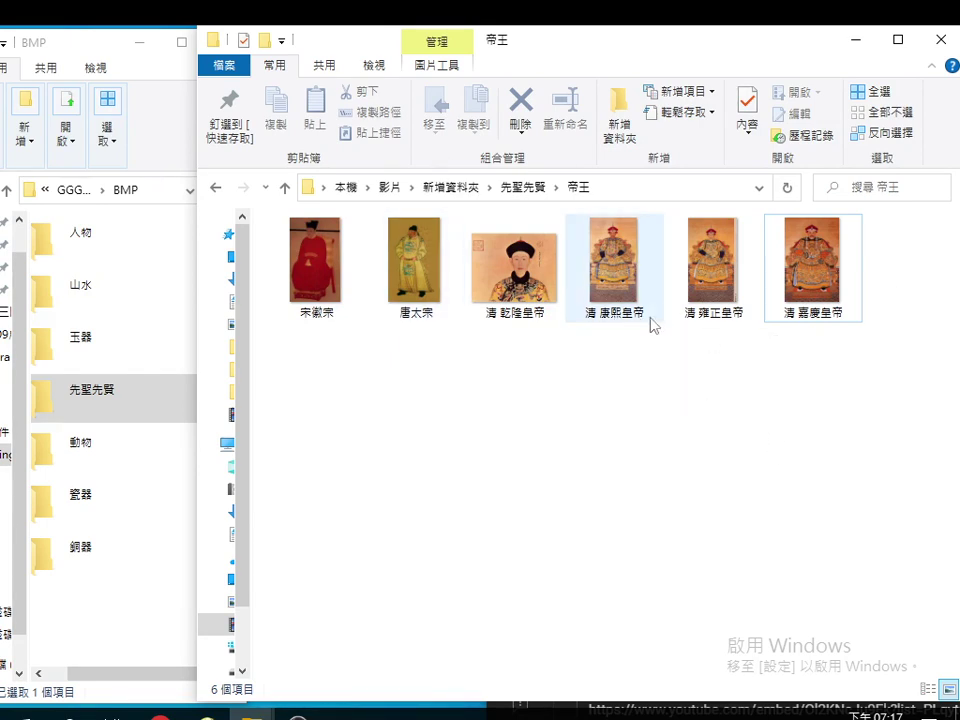
# Try to reorder the 清 乾隆皇帝 portrait so that it comes after 清 雍正皇帝
pyautogui.moveTo(515, 262); pyautogui.dragTo(754, 306)
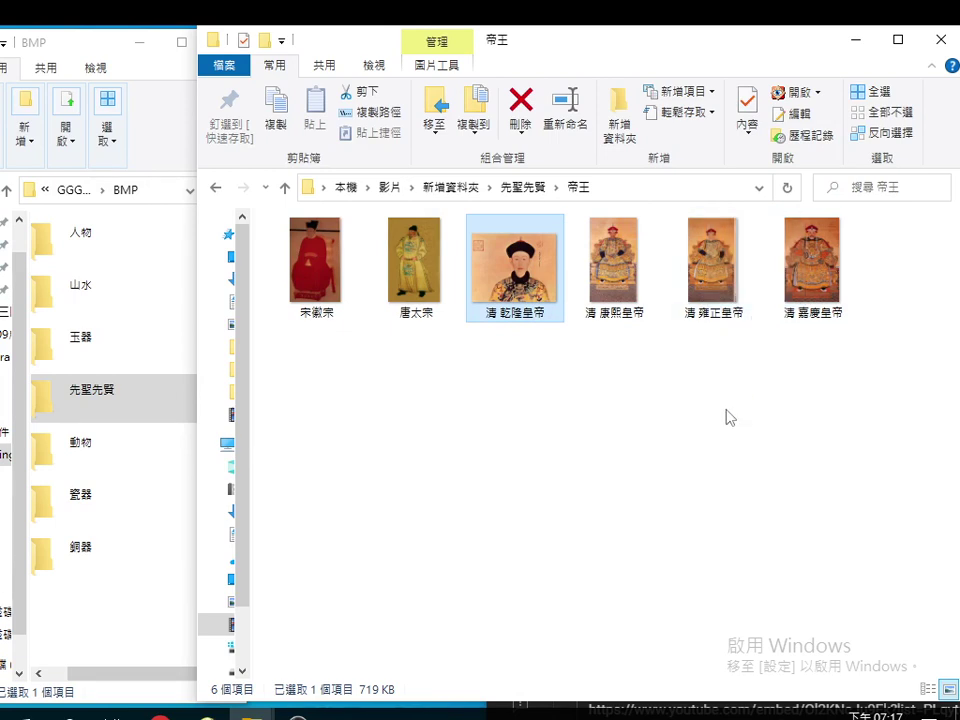